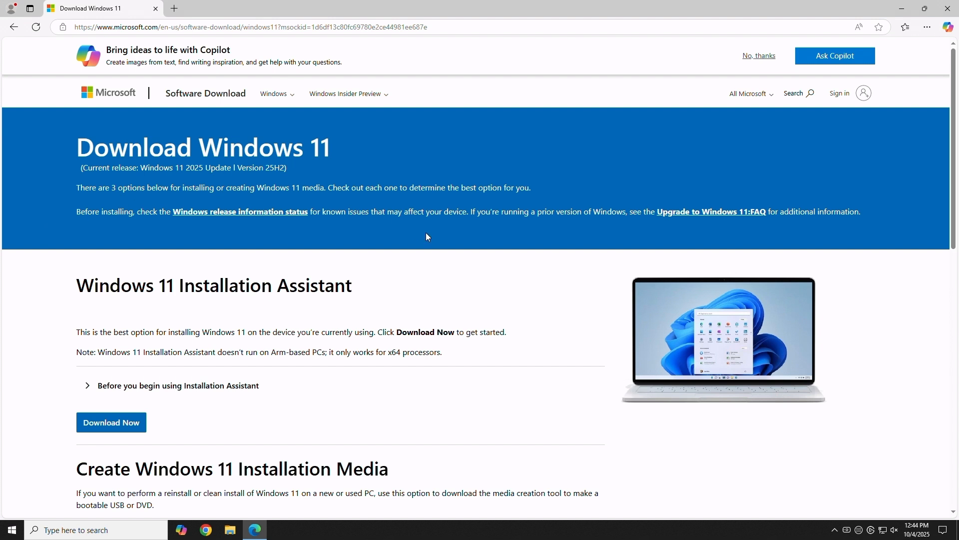
pyautogui.scroll(-3, 426, 232)
pyautogui.scroll(-3, 449, 225)
pyautogui.scroll(-2, 472, 217)
pyautogui.scroll(-2, 480, 213)
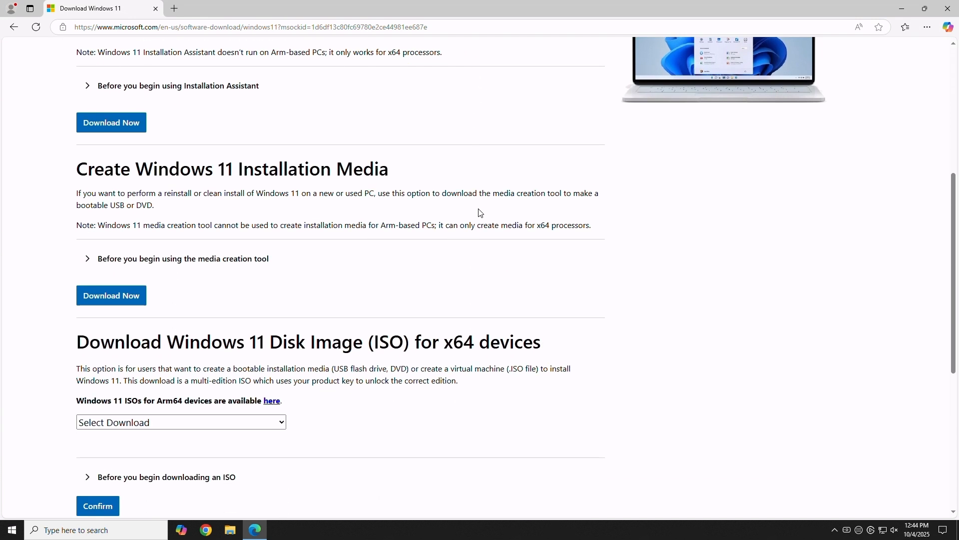
pyautogui.scroll(-2, 480, 213)
pyautogui.scroll(-2, 480, 212)
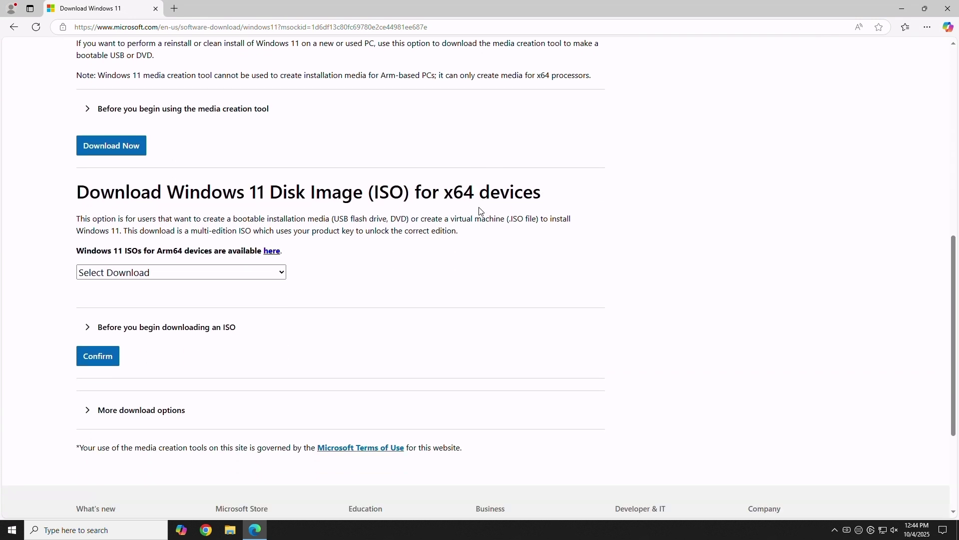
# - Choose the Windows 11 multi-edition ISO for x64 devices and confirm it
pyautogui.click(279, 270)
pyautogui.click(180, 303)
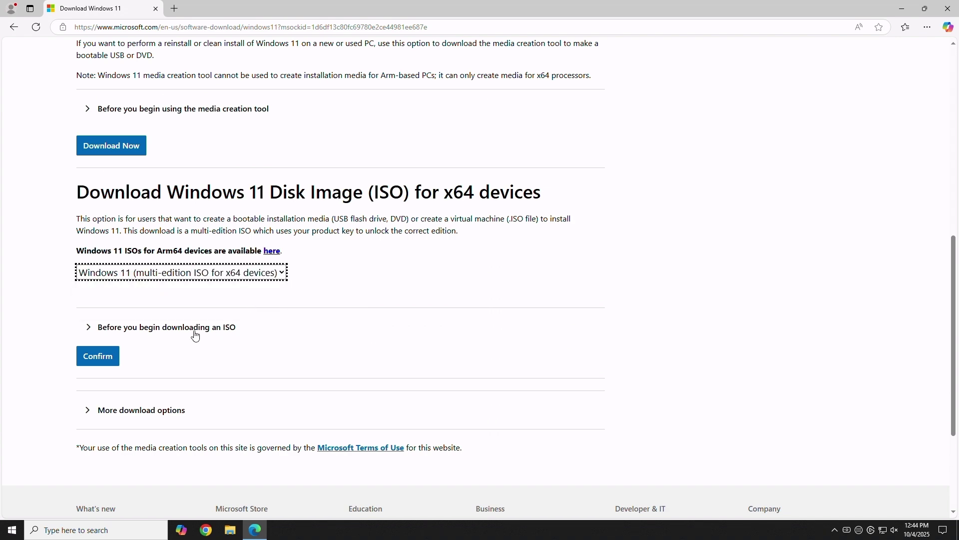
pyautogui.click(110, 359)
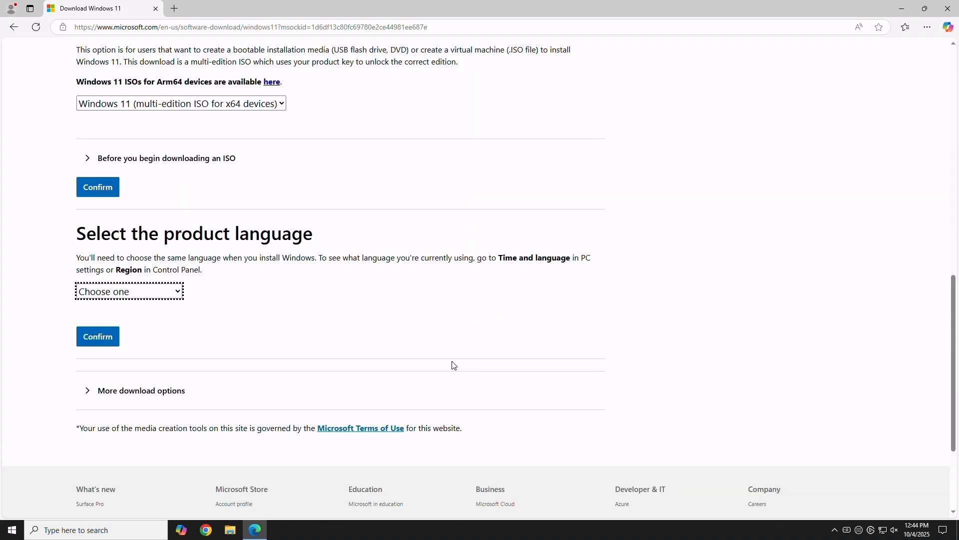
# - Choose English (United States) and start the 64-bit Windows 11 ISO download
pyautogui.click(180, 293)
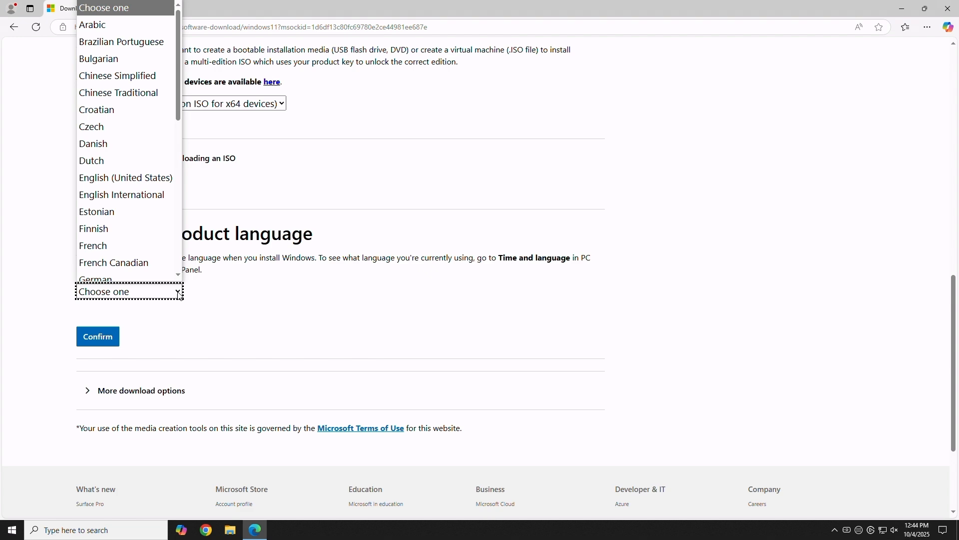
pyautogui.click(126, 178)
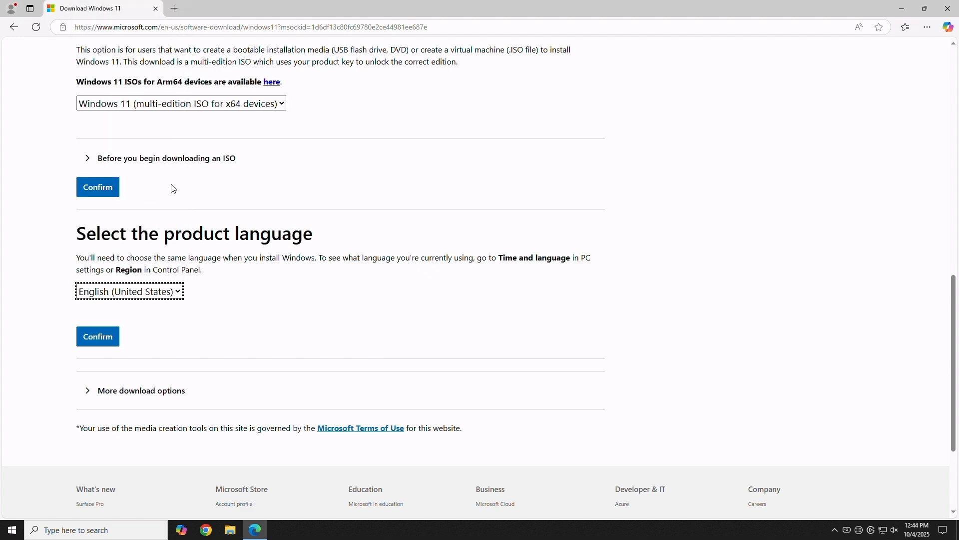
pyautogui.click(97, 337)
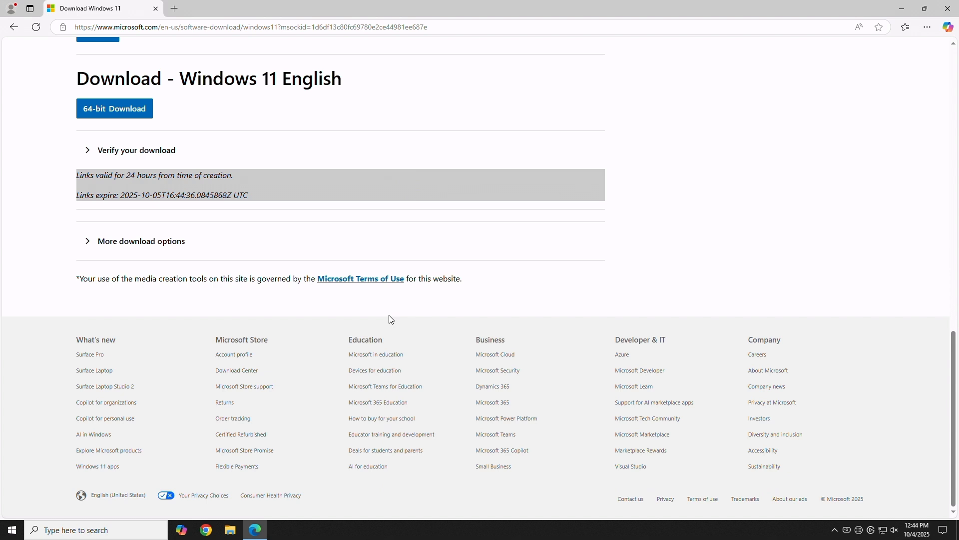
pyautogui.scroll(1, 315, 254)
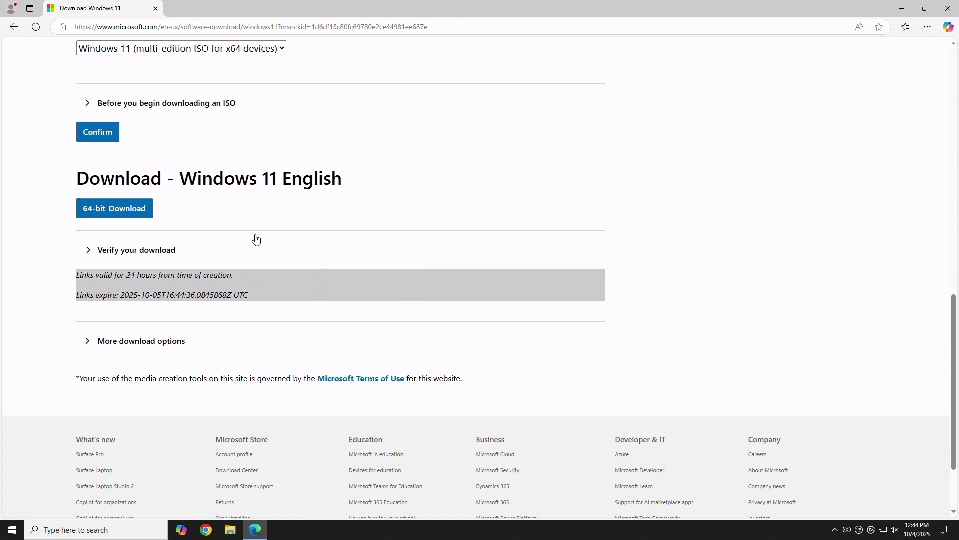
pyautogui.click(144, 210)
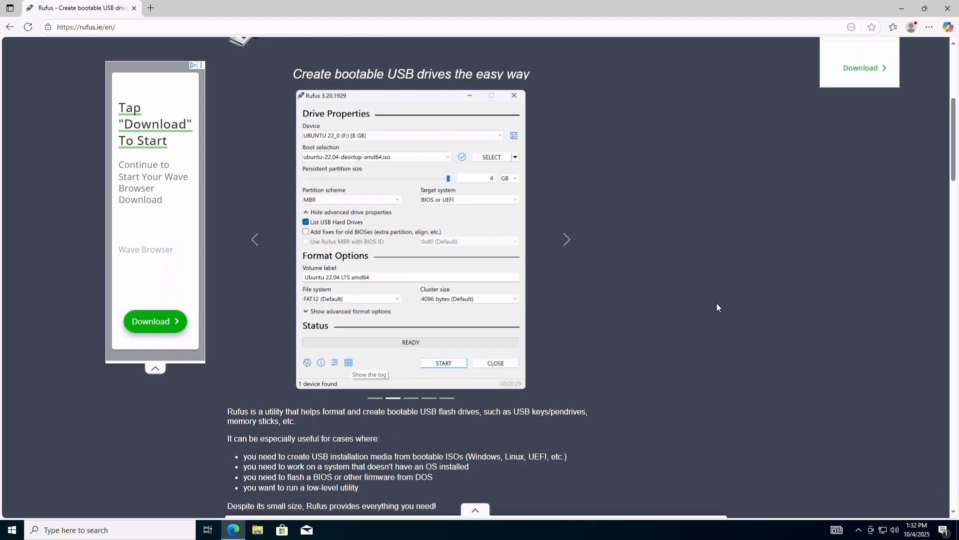
pyautogui.scroll(-5, 716, 303)
pyautogui.scroll(-3, 716, 304)
pyautogui.scroll(-2, 714, 302)
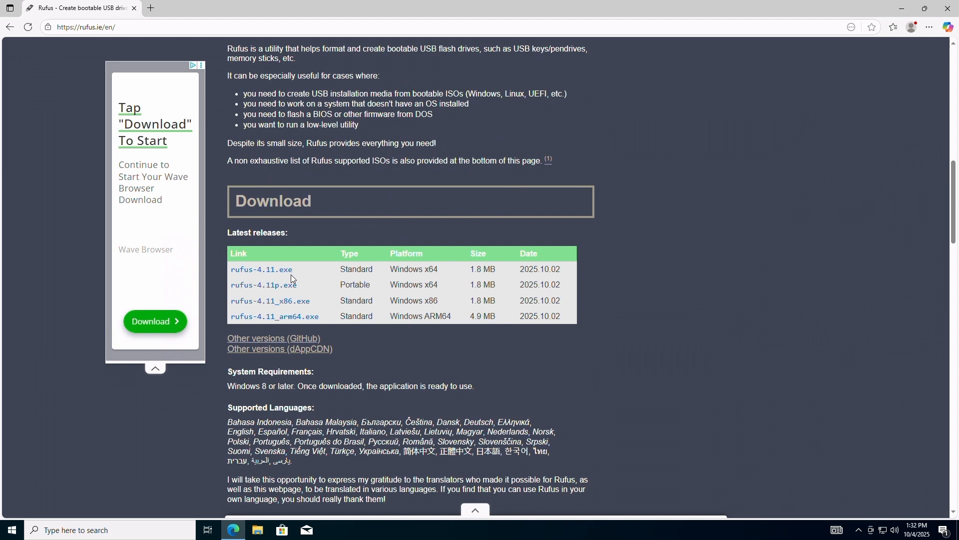
# - Download the standard x64 Rufus 4.11 executable from rufus.ie
pyautogui.click(279, 269)
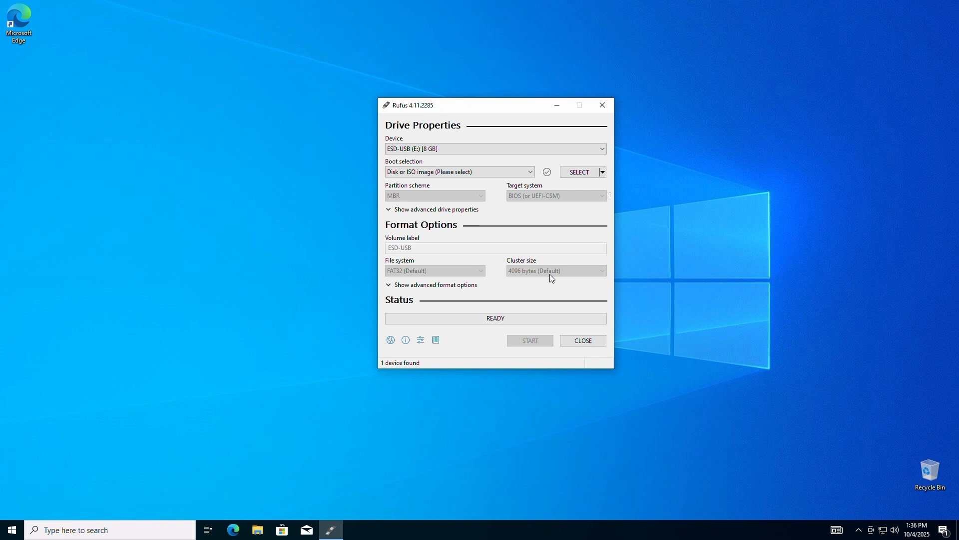
# - Load Win11_25H2_English_x64.iso from Downloads as the Rufus boot image
pyautogui.click(579, 172)
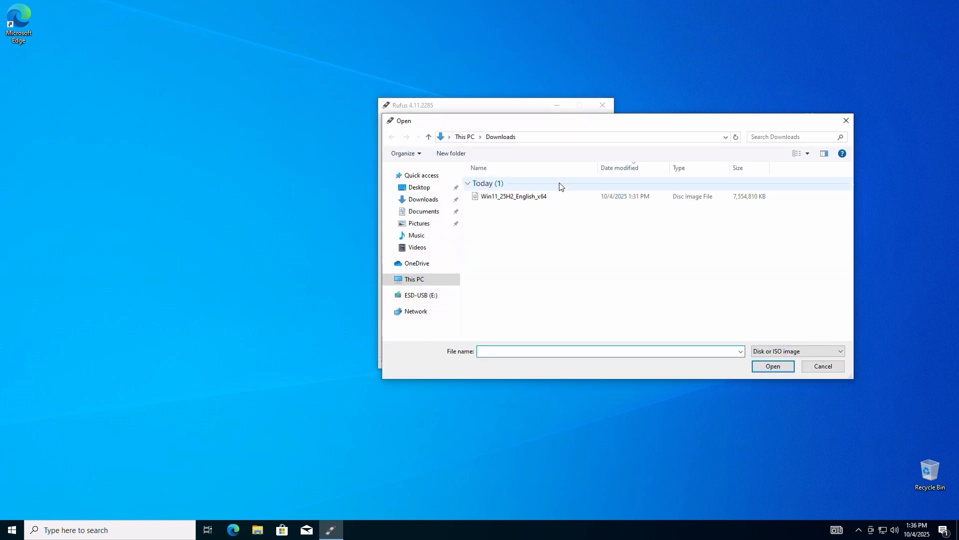
pyautogui.click(514, 196)
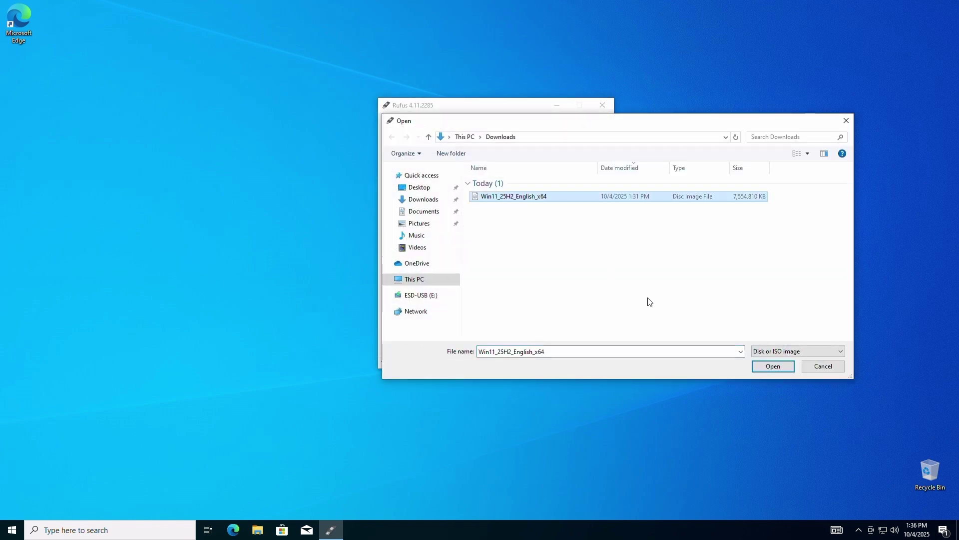
pyautogui.click(761, 365)
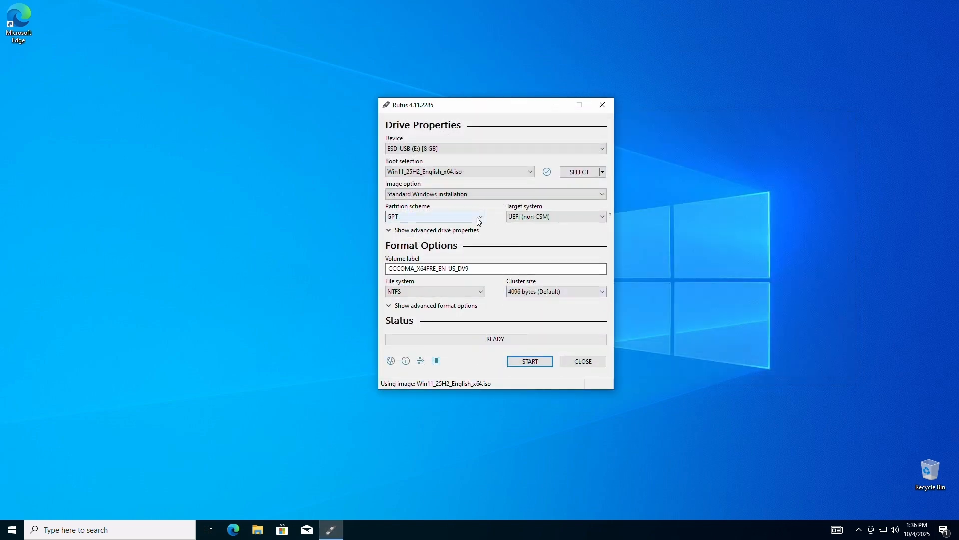
# - Start writing the USB with requirement-removal and local account options, accepting data erasure
pyautogui.click(544, 364)
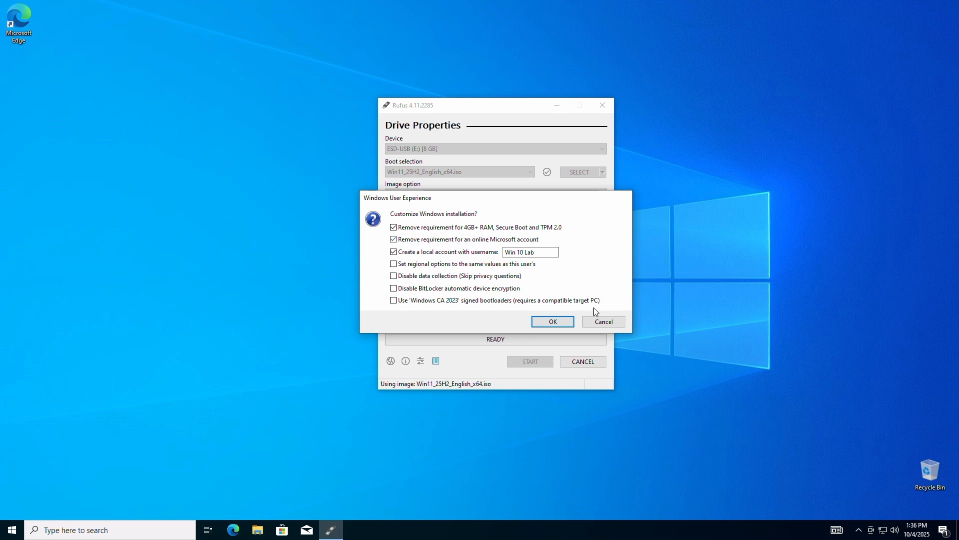
pyautogui.click(553, 321)
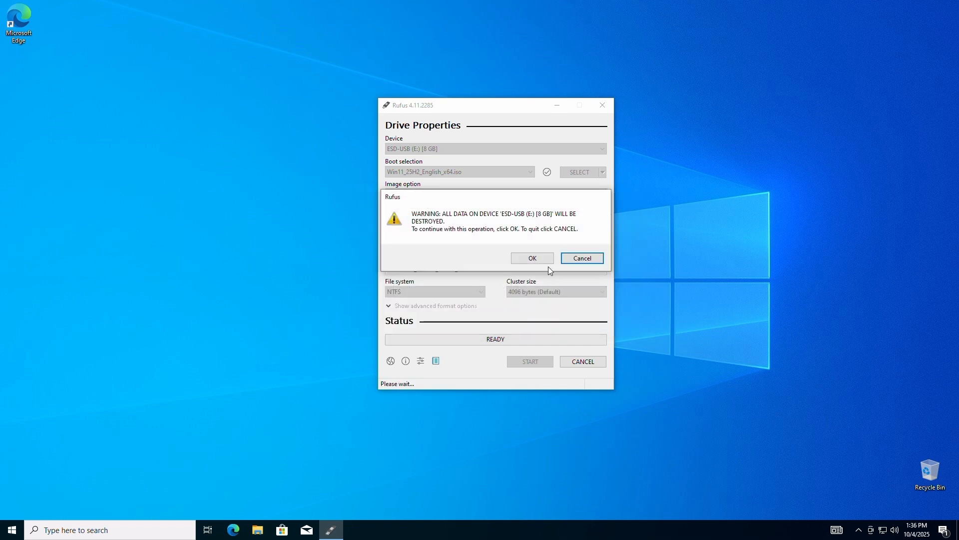
pyautogui.click(532, 259)
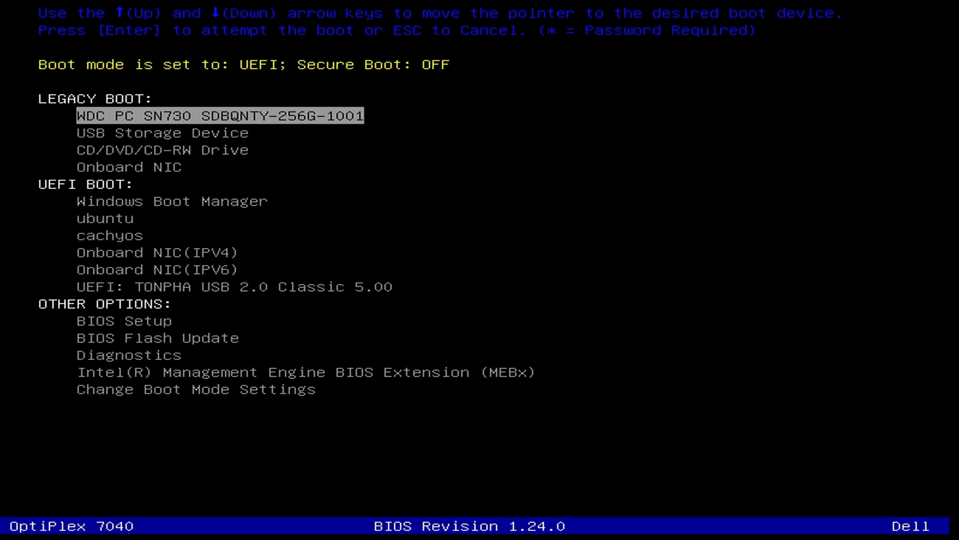
# - Boot the PC from the 'UEFI: TONPHA USB 2.0 Classic 5.00' entry in the F12 menu
pyautogui.press('Down')
pyautogui.press('Down')
pyautogui.press('Down')
pyautogui.press('Down')
pyautogui.press('Down')
pyautogui.press('Down')
pyautogui.press('Down')
pyautogui.press('Down')
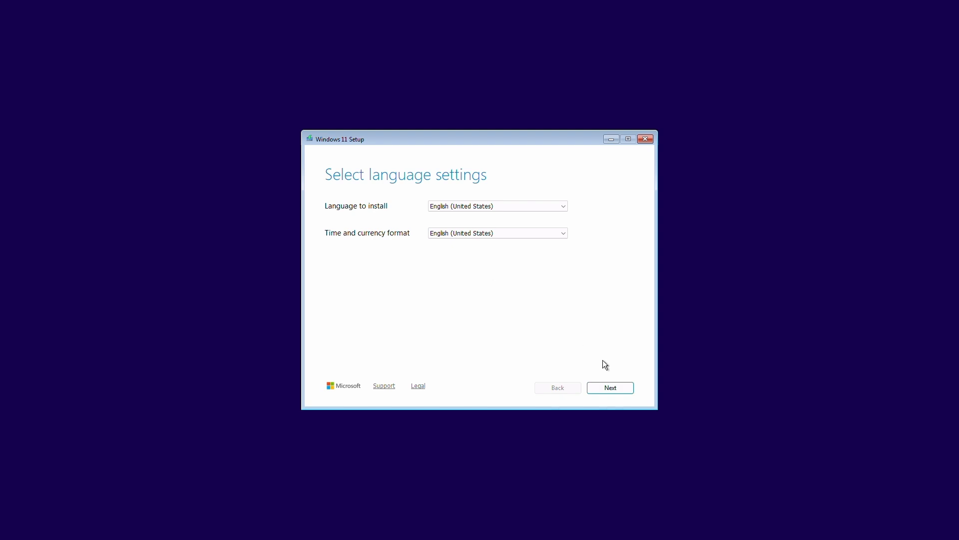
# - Keep English (United States) language and US keyboard layout in Windows 11 Setup
pyautogui.click(610, 387)
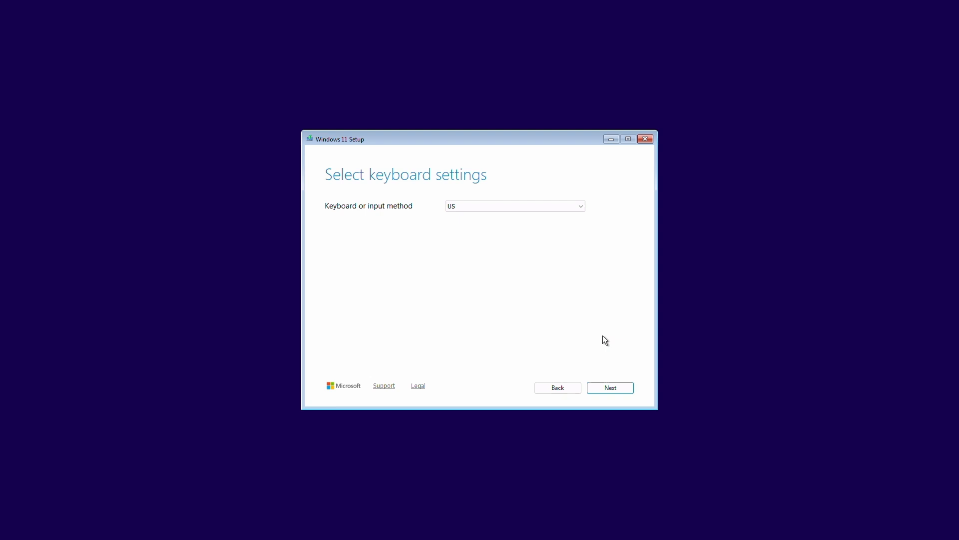
pyautogui.click(611, 388)
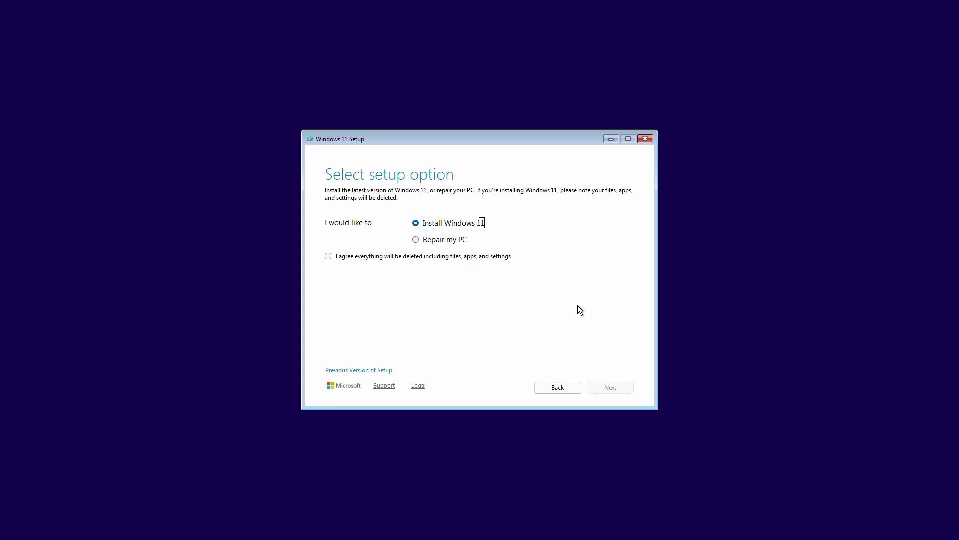
# - Agree everything will be deleted, proceed with Install Windows 11 and accept the license
pyautogui.click(328, 257)
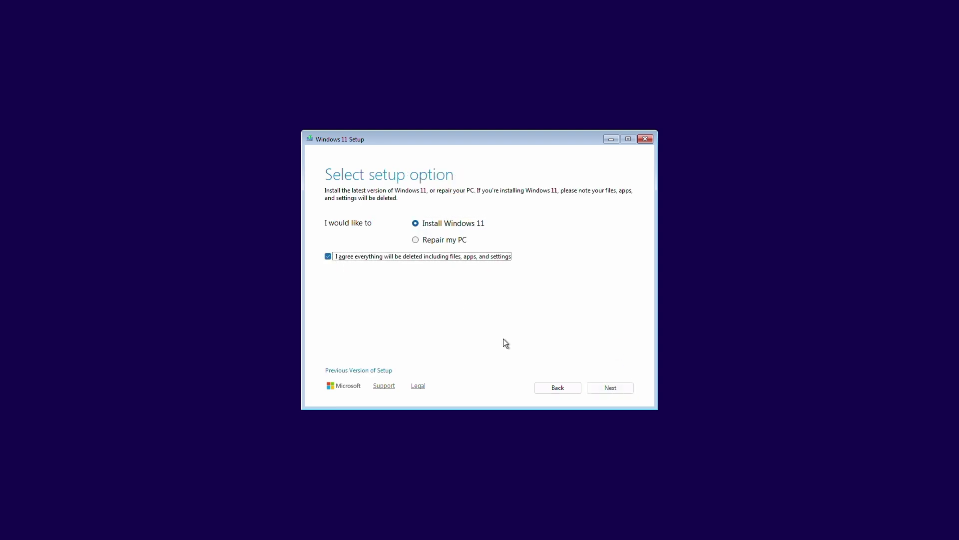
pyautogui.click(624, 386)
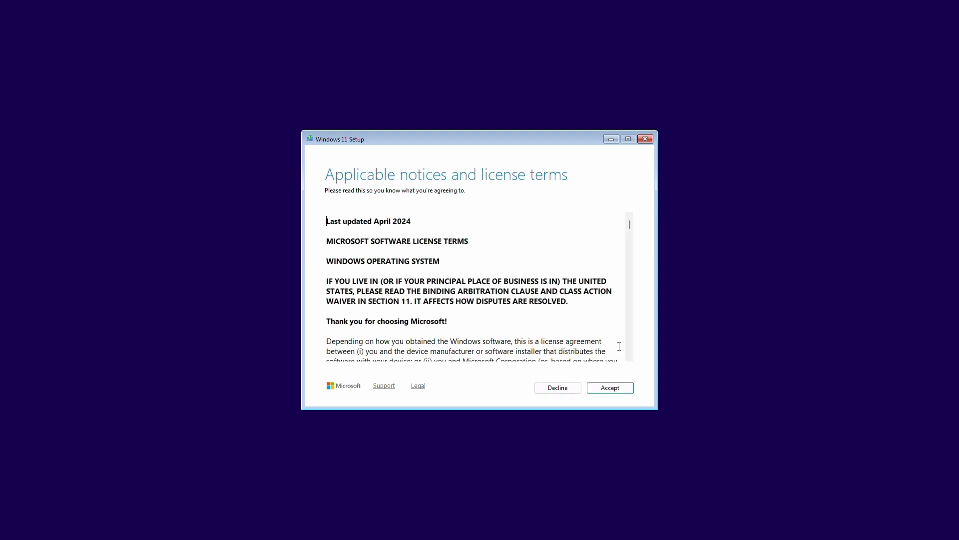
pyautogui.click(605, 390)
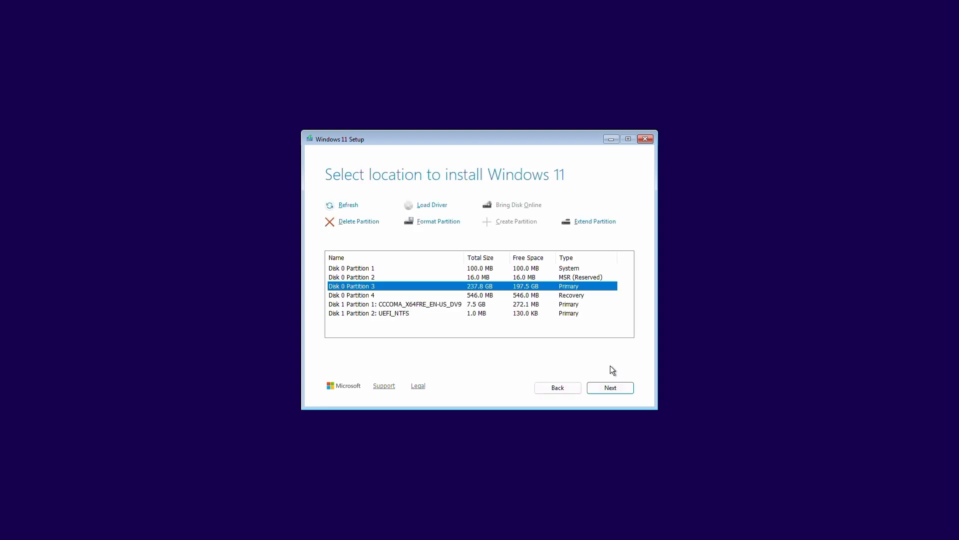
# - Delete every Disk 0 partition (system, MSR, 237.8 GB primary, recovery) and install to the unallocated space
pyautogui.click(367, 268)
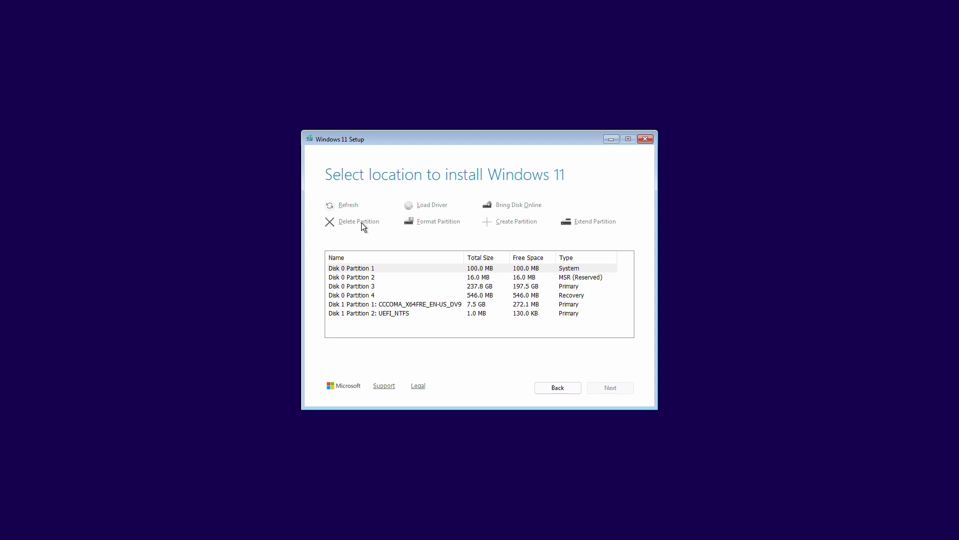
pyautogui.click(359, 221)
pyautogui.click(374, 277)
pyautogui.click(358, 223)
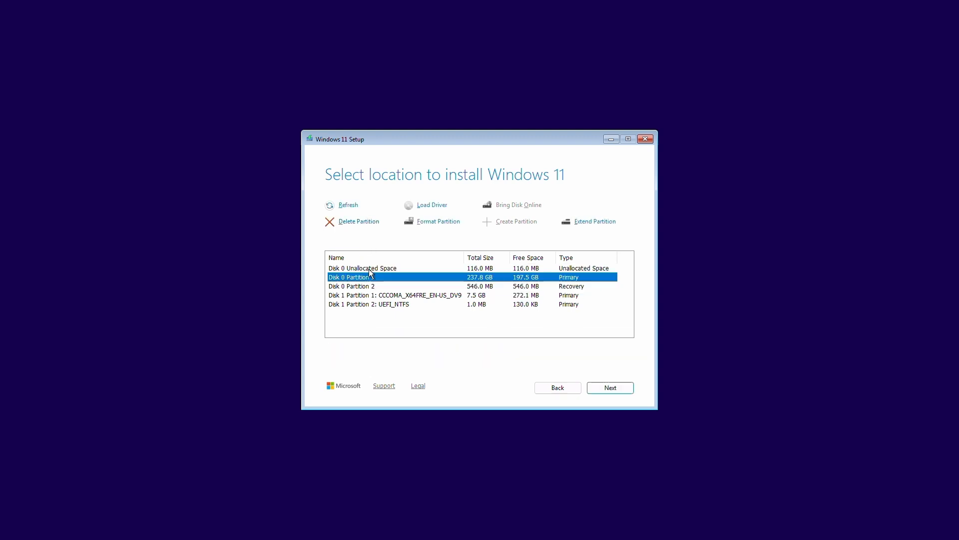
pyautogui.click(358, 222)
pyautogui.click(367, 278)
pyautogui.click(359, 223)
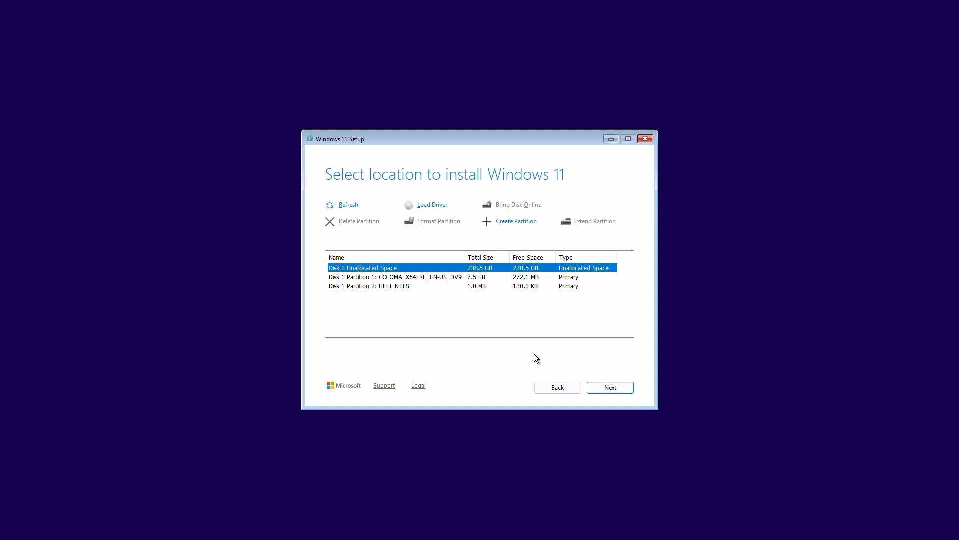
pyautogui.click(610, 388)
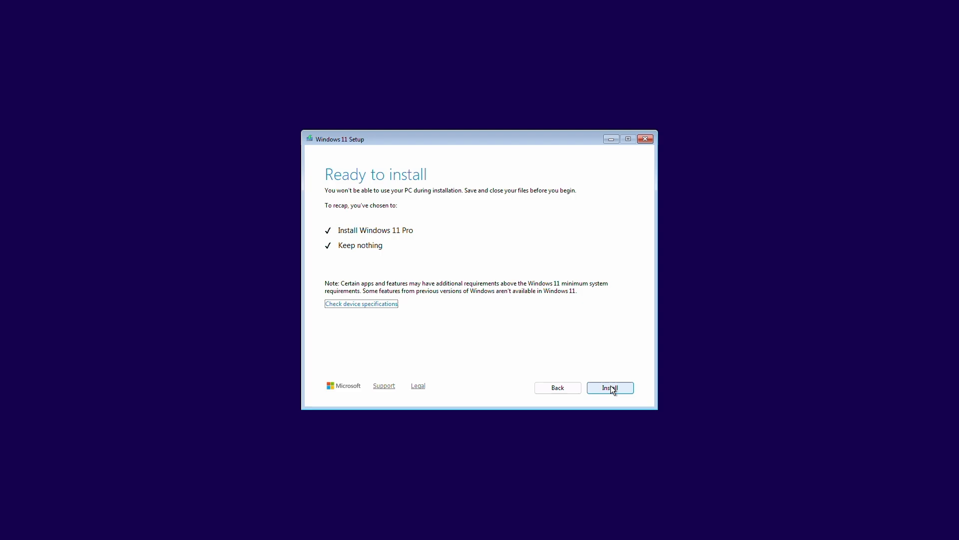
# - Start installing Windows 11 Pro from the Ready to install page
pyautogui.click(611, 386)
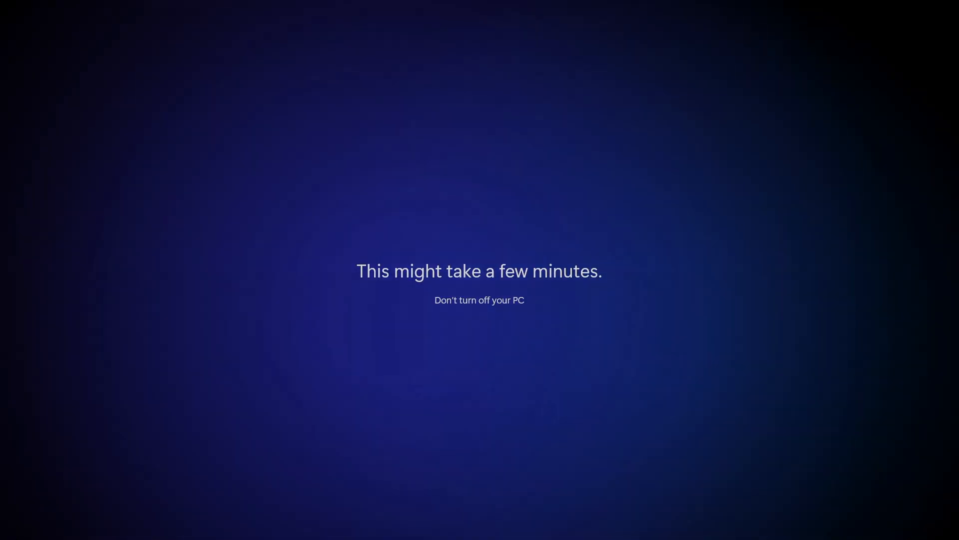
# - Run winver and centre the About Windows dialog showing Version 25H2, Build 26200.6584
pyautogui.press('super+r')
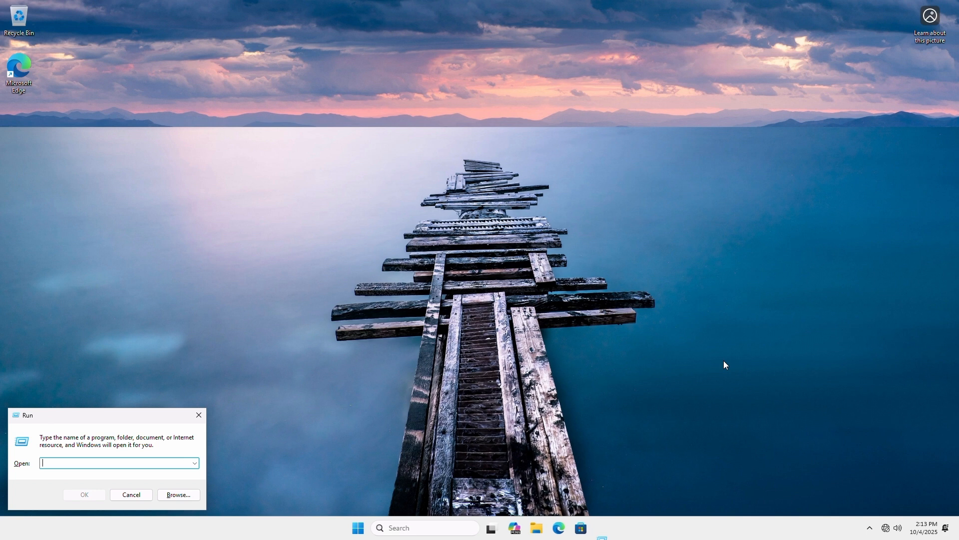
pyautogui.write('winver')
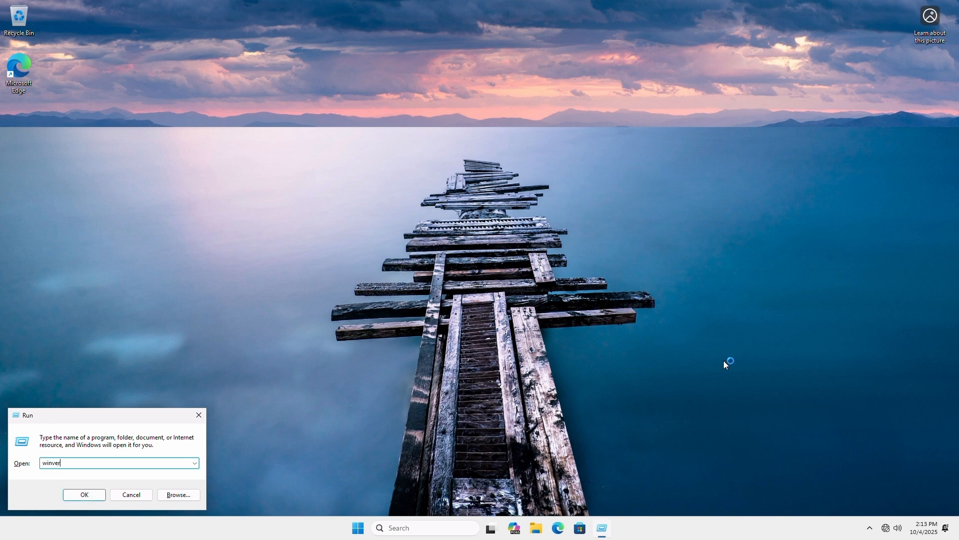
pyautogui.press('Return')
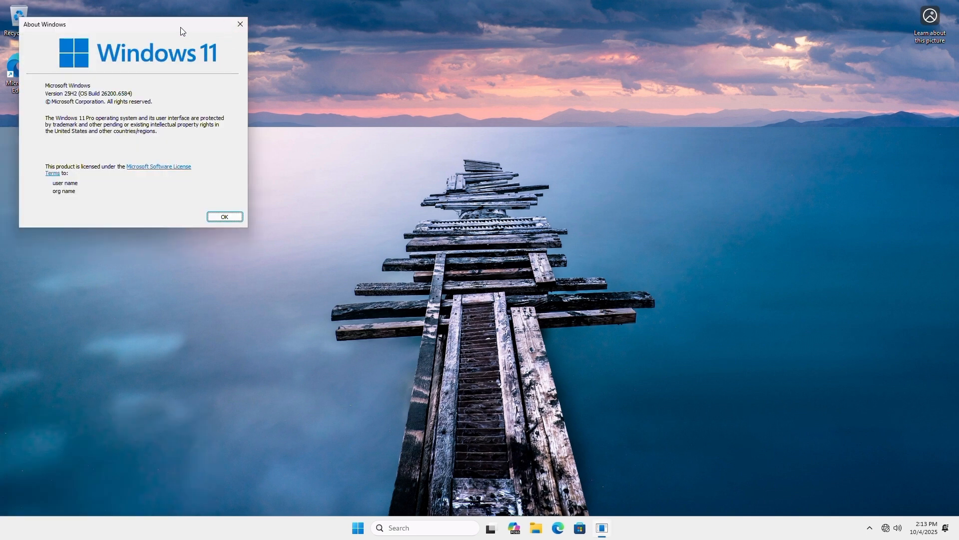
pyautogui.moveTo(181, 31); pyautogui.dragTo(489, 165)
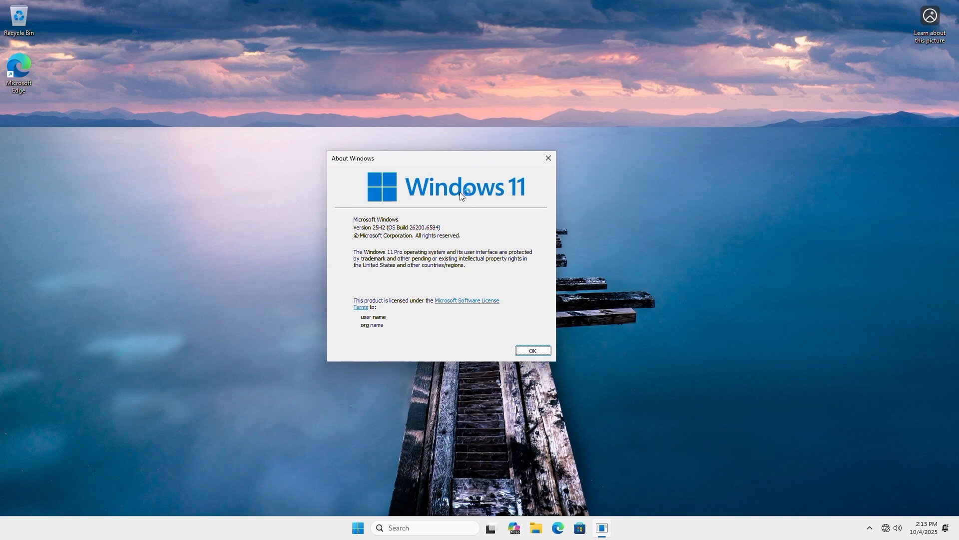